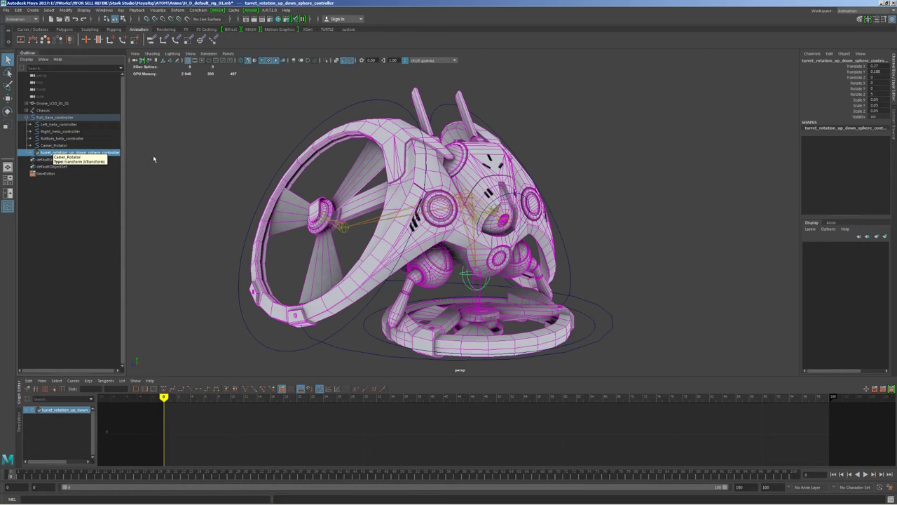
# - Tilt the whole drone by rotating its Full_Base_controller
pyautogui.keyDown('alt'); pyautogui.moveTo(154, 159); pyautogui.dragTo(507, 218); pyautogui.keyUp('alt')
pyautogui.scroll(3, 475, 183)
pyautogui.keyDown('alt'); pyautogui.moveTo(513, 164); pyautogui.dragTo(550, 201); pyautogui.keyUp('alt')
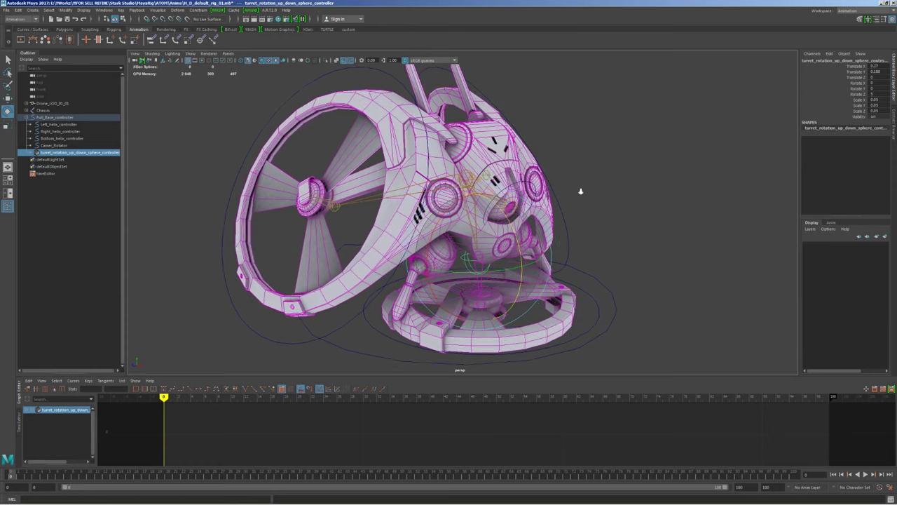
pyautogui.keyDown('alt'); pyautogui.moveTo(550, 198); pyautogui.dragTo(577, 194); pyautogui.keyUp('alt')
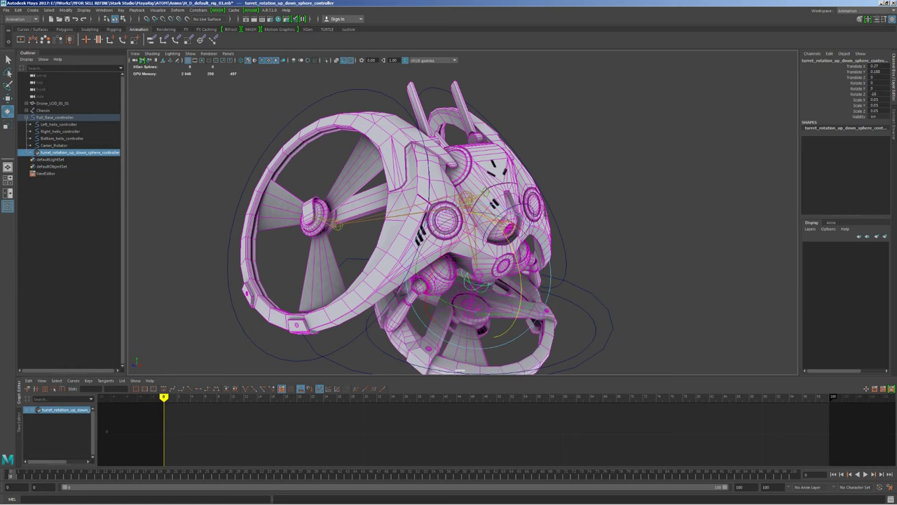
pyautogui.keyDown('alt'); pyautogui.moveTo(567, 290); pyautogui.dragTo(565, 263); pyautogui.keyUp('alt')
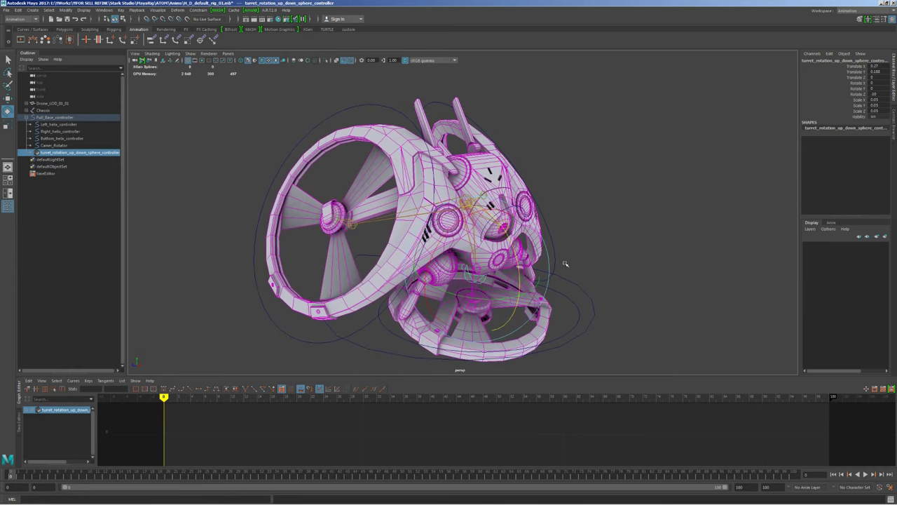
pyautogui.click(588, 299)
pyautogui.moveTo(452, 296)
pyautogui.mouseDown()
pyautogui.moveTo(443, 309)
pyautogui.moveTo(443, 248)
pyautogui.moveTo(365, 270)
pyautogui.mouseUp()
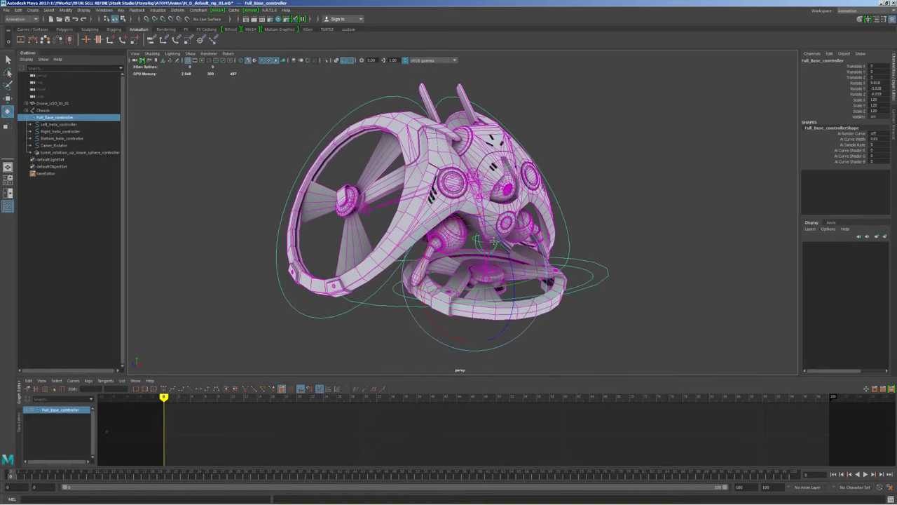
# - Turn the left fan by rotating the child Left_helix_controller
pyautogui.press('q')
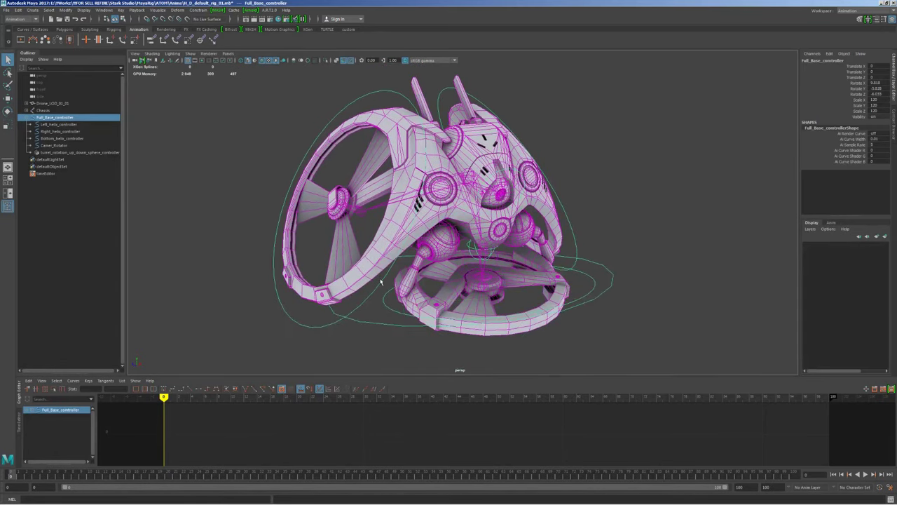
pyautogui.press('Down')
pyautogui.press('e')
pyautogui.moveTo(381, 185)
pyautogui.mouseDown()
pyautogui.moveTo(341, 319)
pyautogui.moveTo(380, 208)
pyautogui.mouseUp()
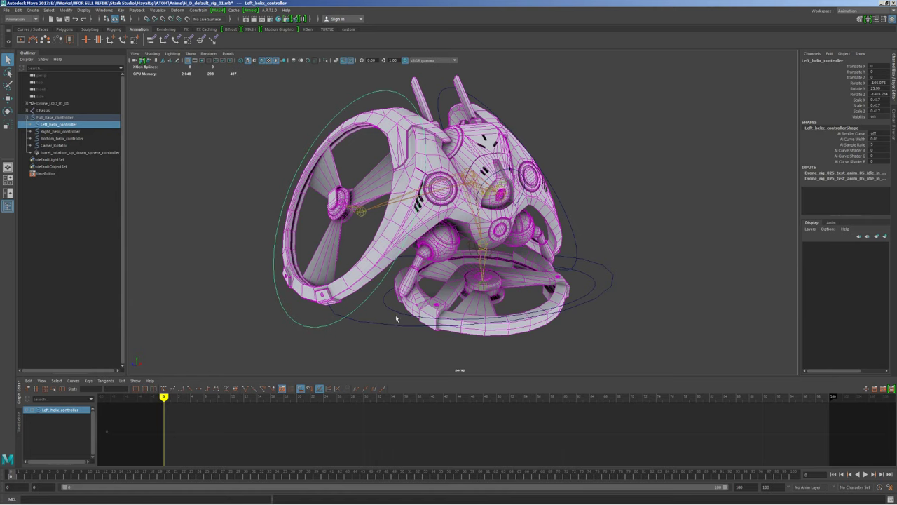
# - Tilt the turret and base ring forward with the turret sphere controller
pyautogui.press('e')
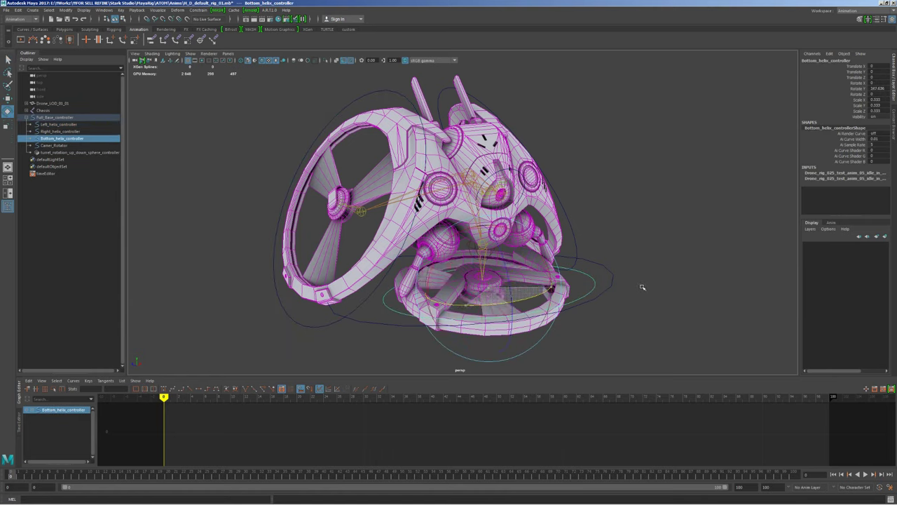
pyautogui.click(470, 245)
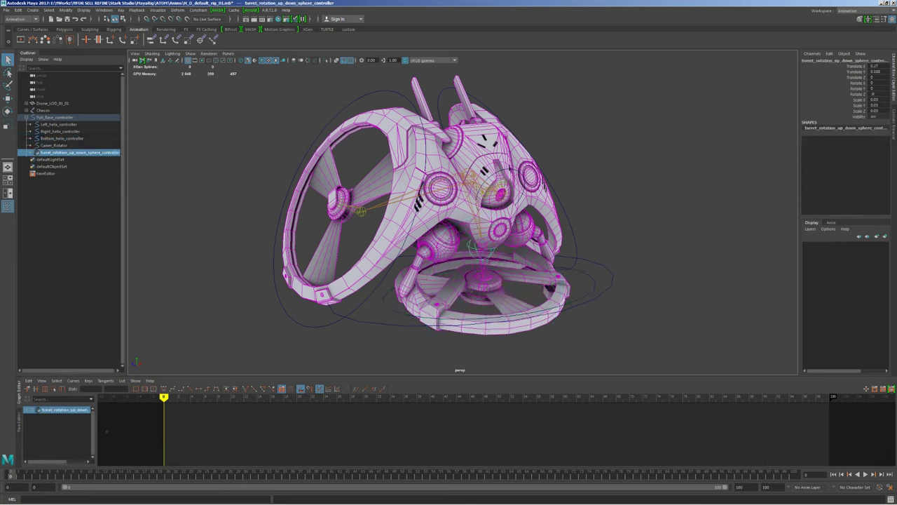
pyautogui.moveTo(480, 247); pyautogui.dragTo(491, 267)
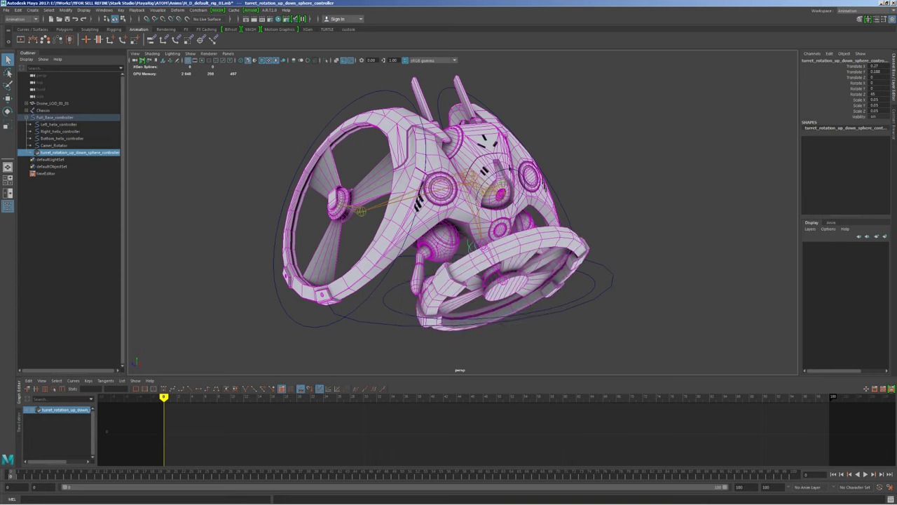
# - Spin the bottom fan with Bottom_helix_controller to Rotate Y 59.636
pyautogui.keyDown('alt'); pyautogui.moveTo(666, 206); pyautogui.dragTo(643, 236); pyautogui.keyUp('alt')
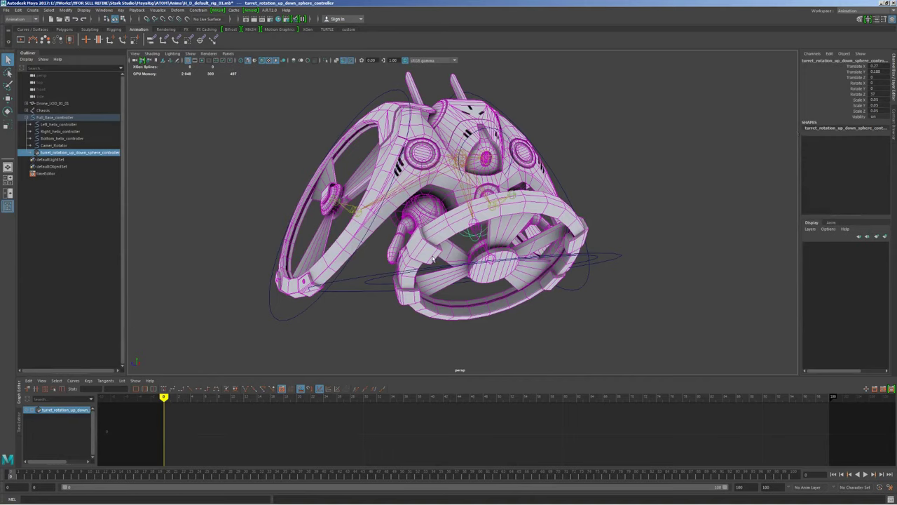
pyautogui.click(377, 280)
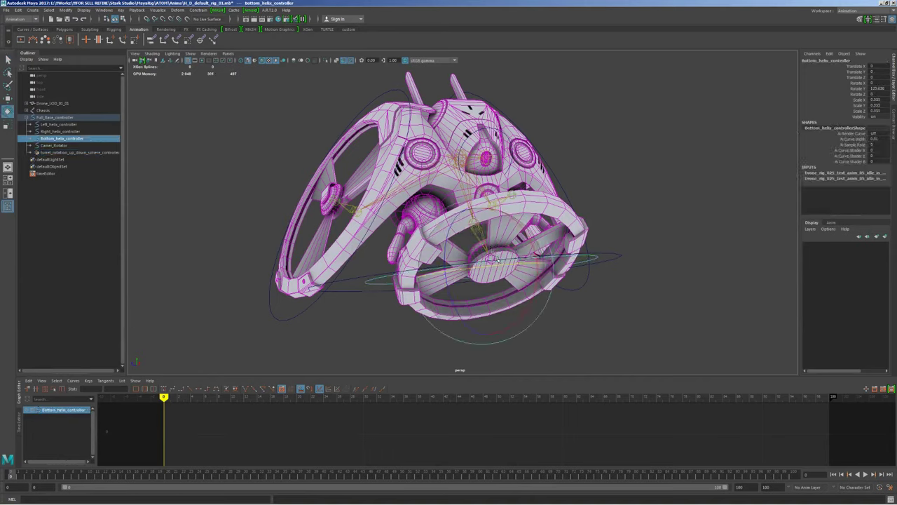
pyautogui.keyDown('alt'); pyautogui.moveTo(492, 261); pyautogui.dragTo(493, 247); pyautogui.keyUp('alt')
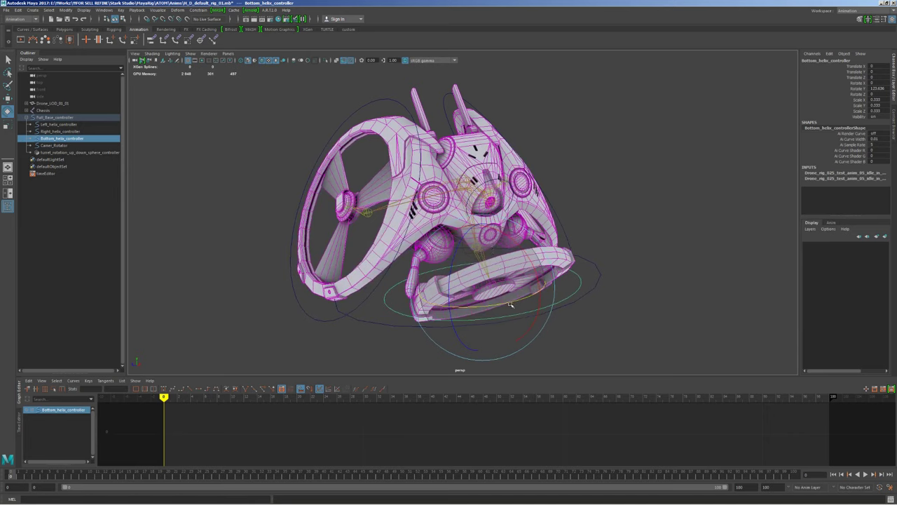
pyautogui.moveTo(510, 304)
pyautogui.keyDown('alt'); pyautogui.mouseDown()
pyautogui.moveTo(516, 362)
pyautogui.moveTo(511, 257)
pyautogui.mouseUp(); pyautogui.keyUp('alt')
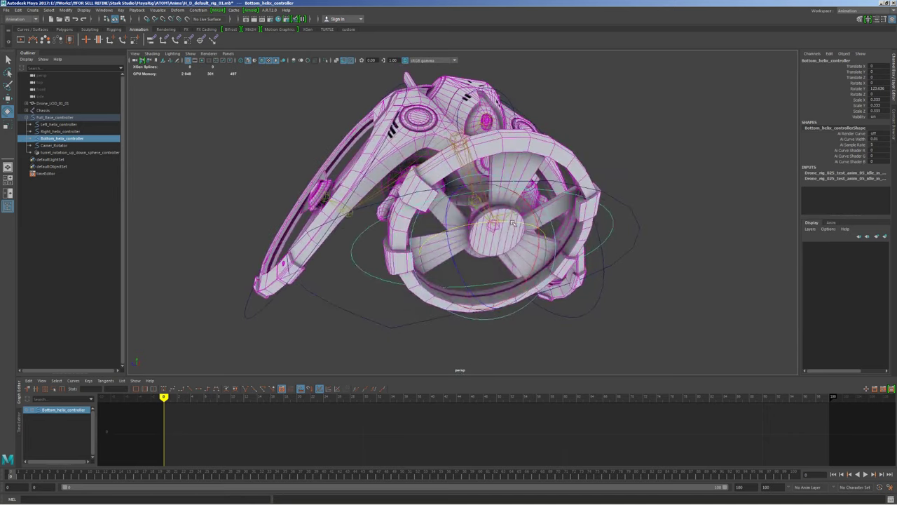
pyautogui.moveTo(512, 223)
pyautogui.mouseDown(button='middle')
pyautogui.moveTo(388, 209)
pyautogui.moveTo(421, 203)
pyautogui.mouseUp(button='middle')
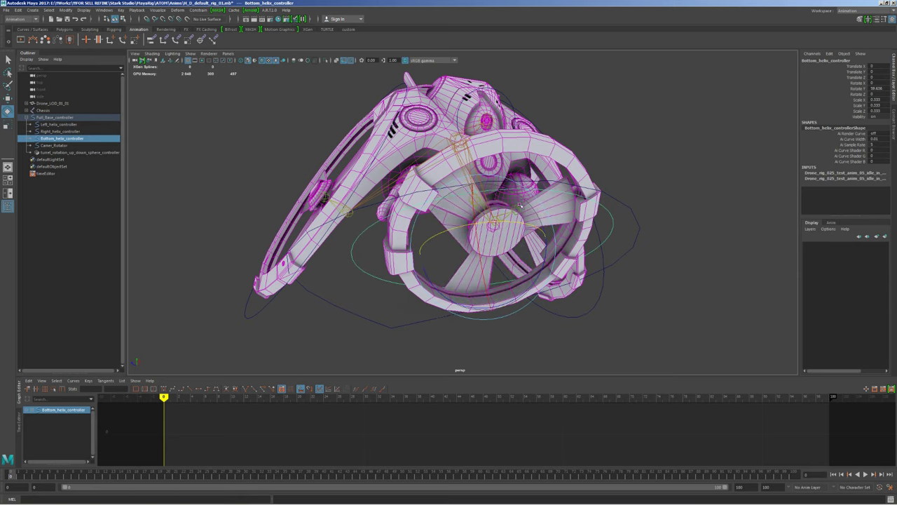
pyautogui.keyDown('alt'); pyautogui.moveTo(420, 203); pyautogui.dragTo(561, 263); pyautogui.keyUp('alt')
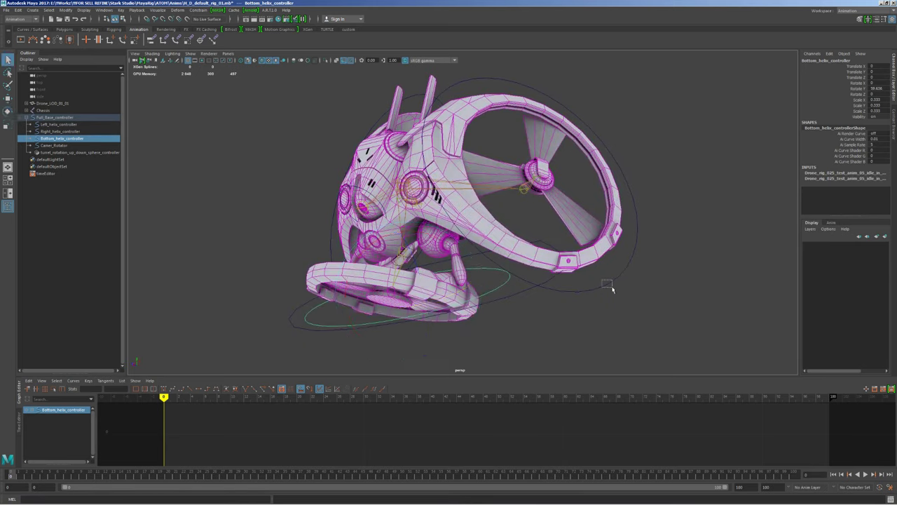
# - Rotate Right_helix_controller on all three axes to angle the right fan
pyautogui.click(608, 287)
pyautogui.keyDown('alt'); pyautogui.moveTo(608, 286); pyautogui.dragTo(515, 204); pyautogui.keyUp('alt')
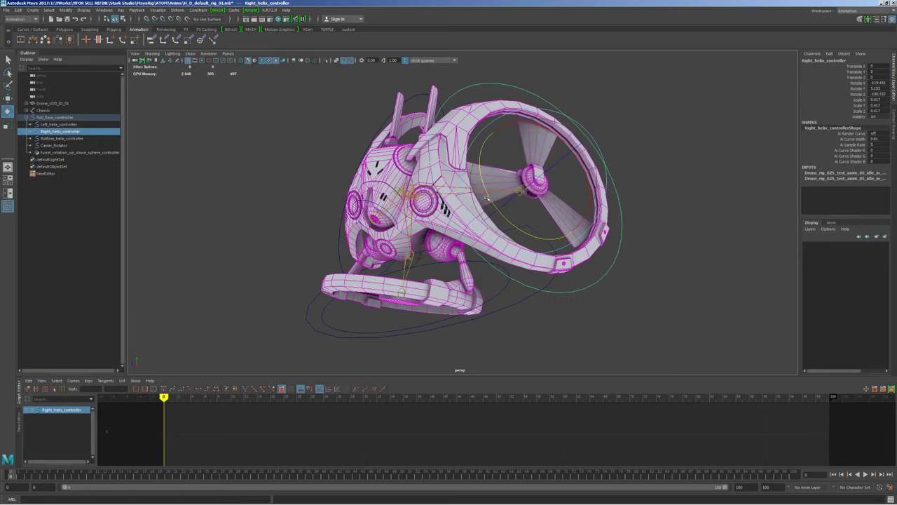
pyautogui.moveTo(488, 193)
pyautogui.mouseDown(button='middle')
pyautogui.moveTo(452, 110)
pyautogui.moveTo(556, 239)
pyautogui.mouseUp(button='middle')
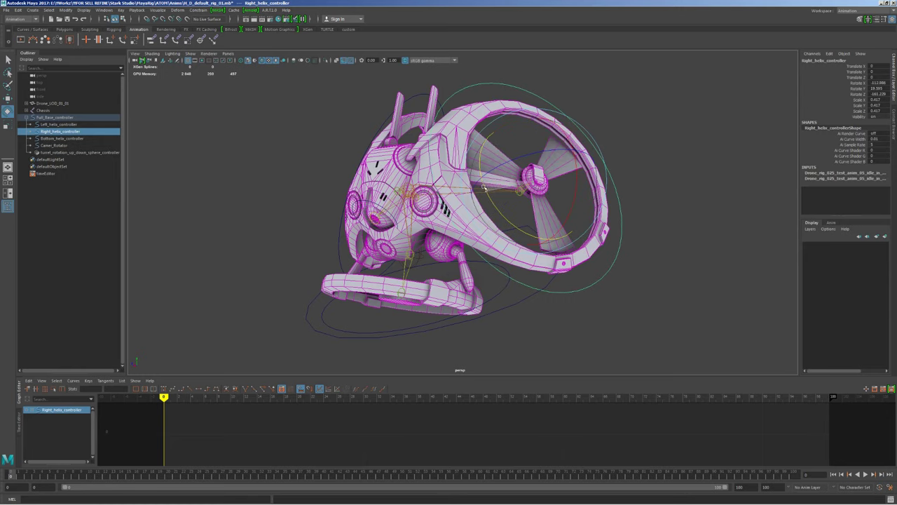
pyautogui.moveTo(506, 181); pyautogui.dragTo(549, 190, button='middle')
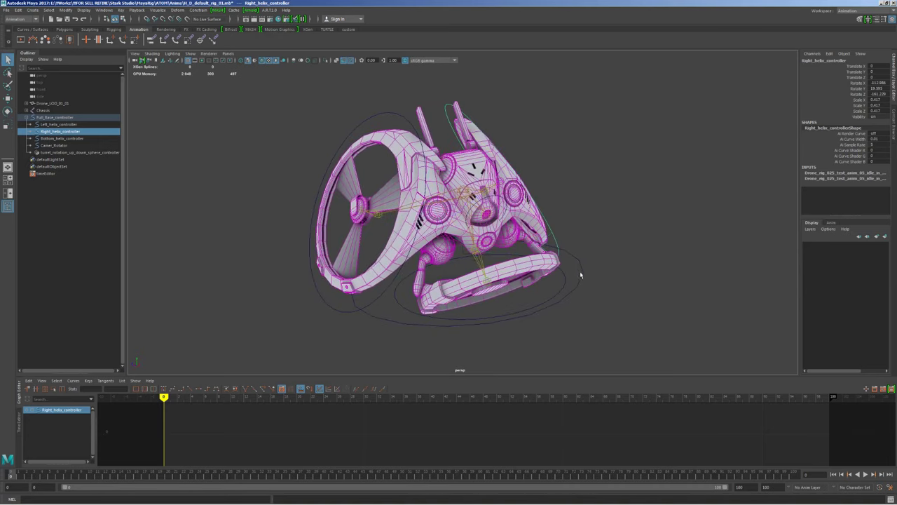
pyautogui.click(581, 269)
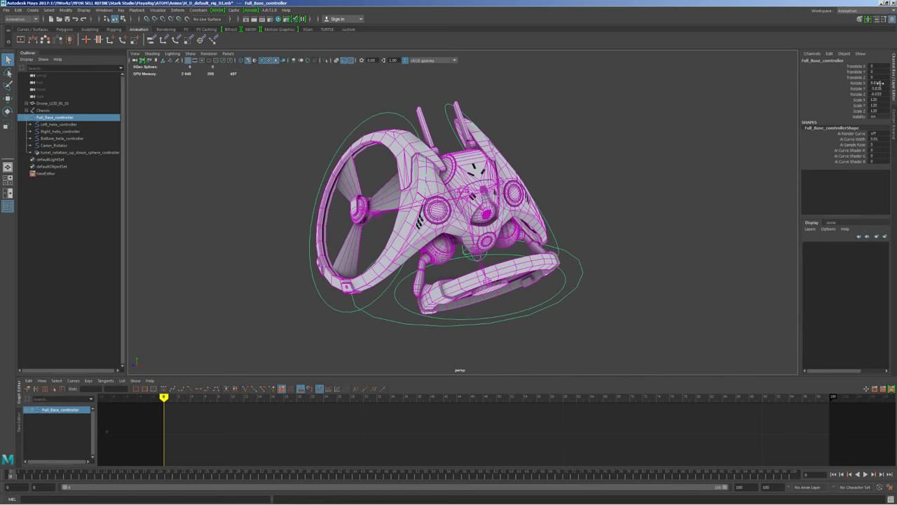
# - Tilt the drone, swing its turret, and move the drone up and right
pyautogui.moveTo(646, 171); pyautogui.dragTo(645, 181, button='middle')
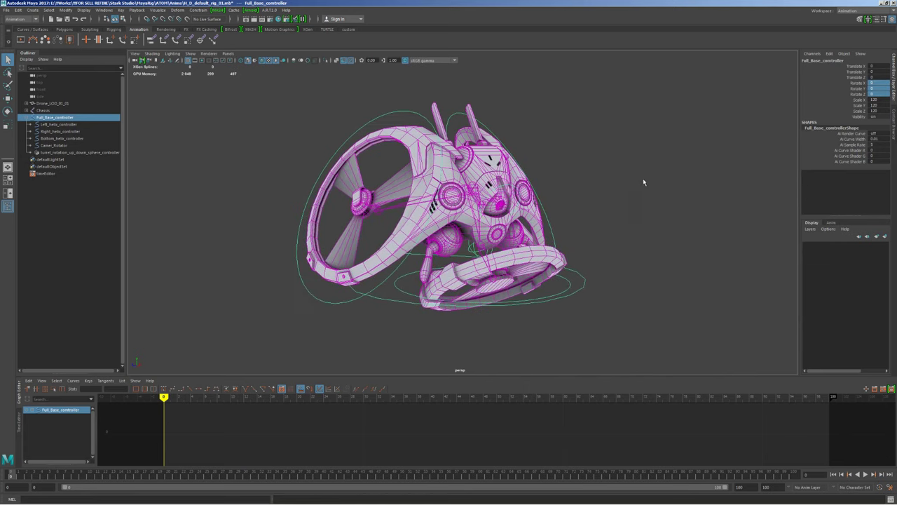
pyautogui.click(472, 249)
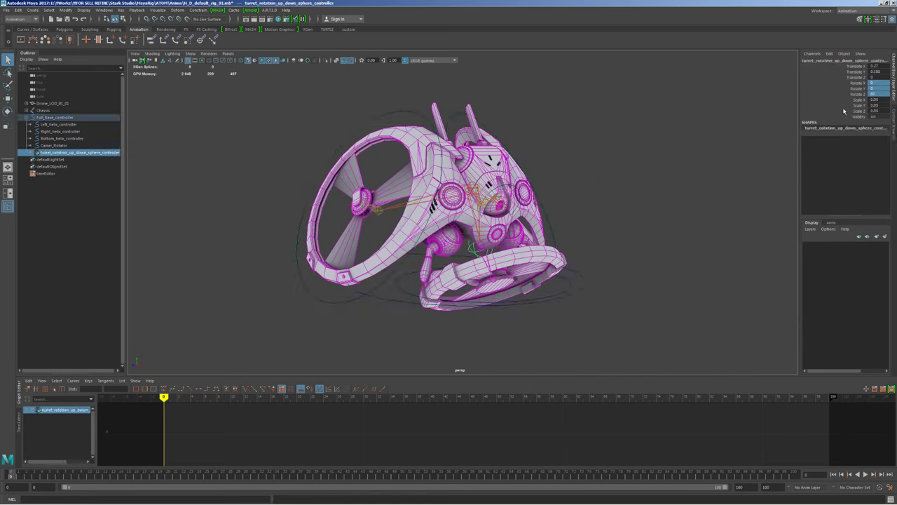
pyautogui.moveTo(632, 164)
pyautogui.mouseDown(button='middle')
pyautogui.moveTo(678, 166)
pyautogui.moveTo(647, 197)
pyautogui.moveTo(639, 170)
pyautogui.mouseUp(button='middle')
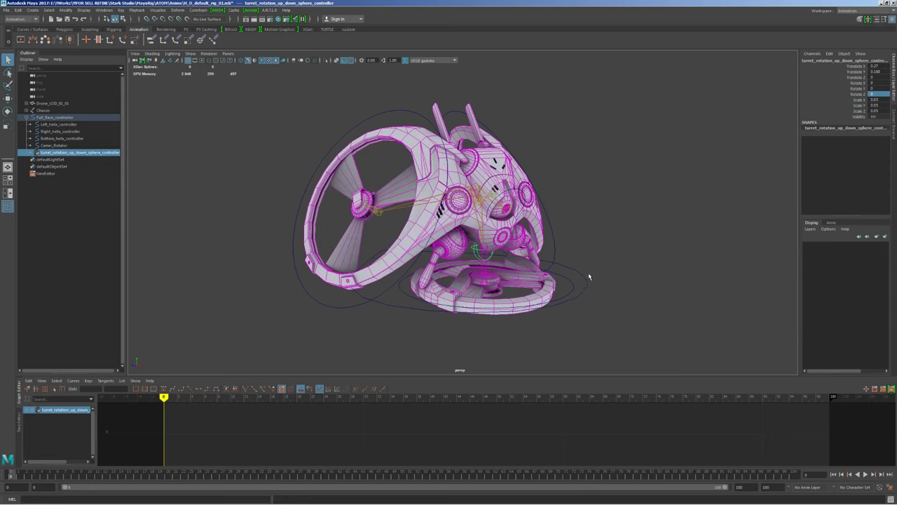
pyautogui.click(593, 290)
pyautogui.moveTo(500, 239); pyautogui.dragTo(575, 181, button='middle')
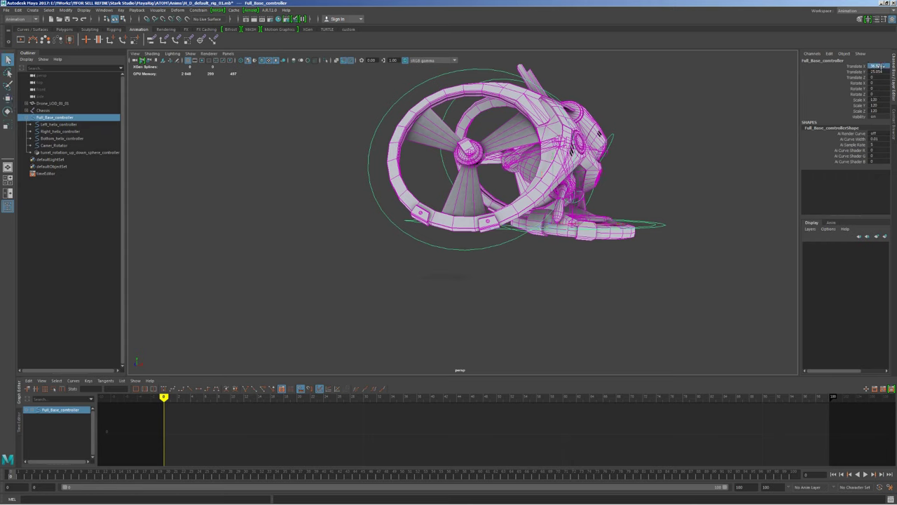
# - Undo the move, tilt and turret swing to restore the upright rest pose
pyautogui.hotkey('ctrl', 'z')
pyautogui.hotkey('ctrl', 'z')
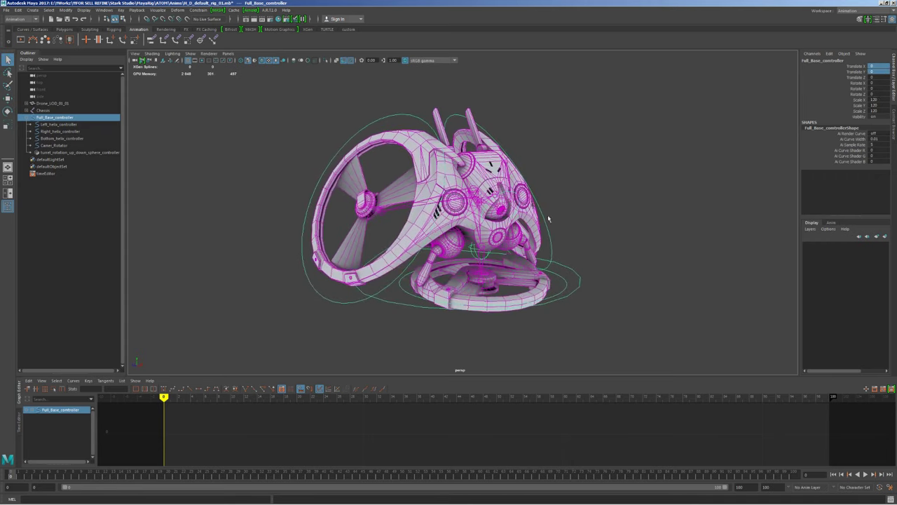
pyautogui.hotkey('ctrl', 'z')
pyautogui.hotkey('ctrl', 'z')
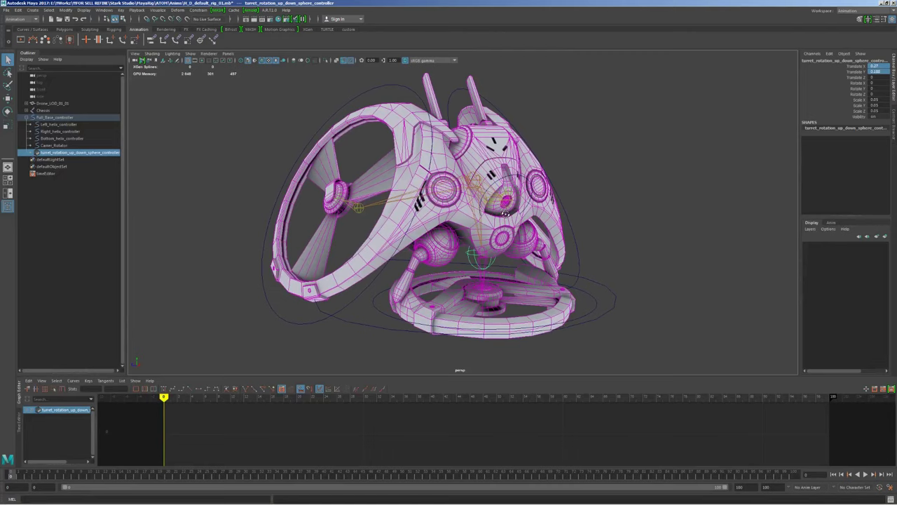
pyautogui.hotkey('ctrl', 'z')
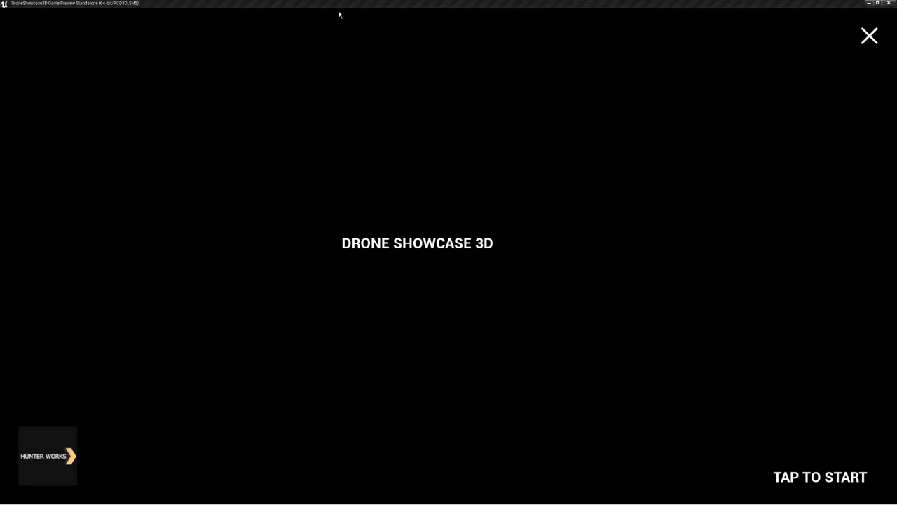
# - Start the Drone Showcase from its TAP TO START splash screen
pyautogui.click(775, 438)
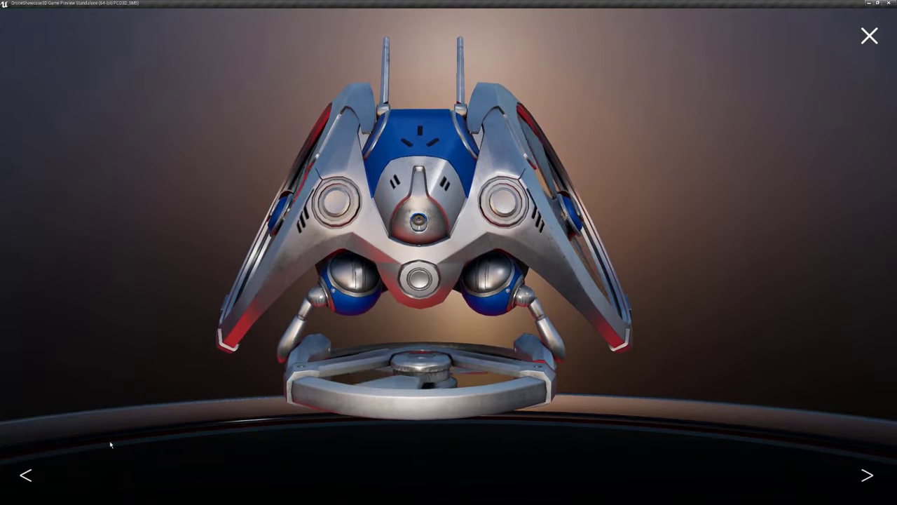
# - Step through the showcase presets, including clay, ending on dark blue-and-silver
pyautogui.click(27, 476)
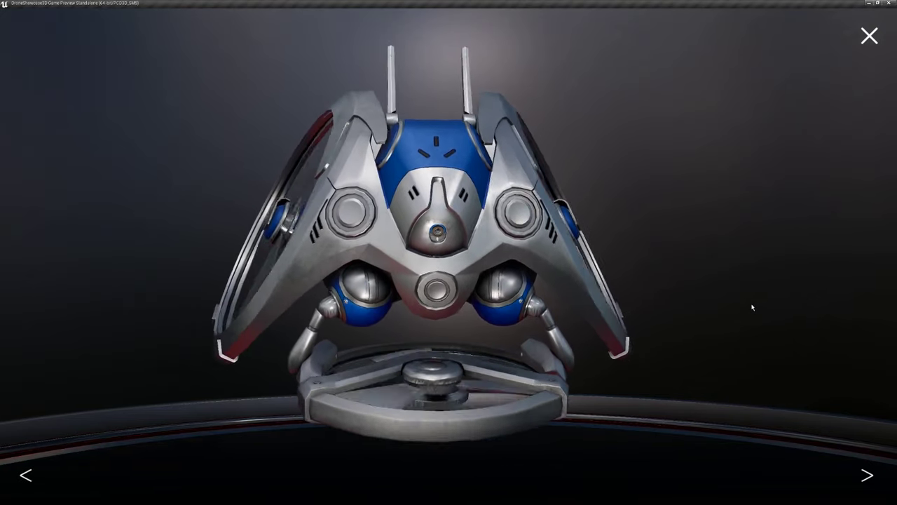
pyautogui.press('Right')
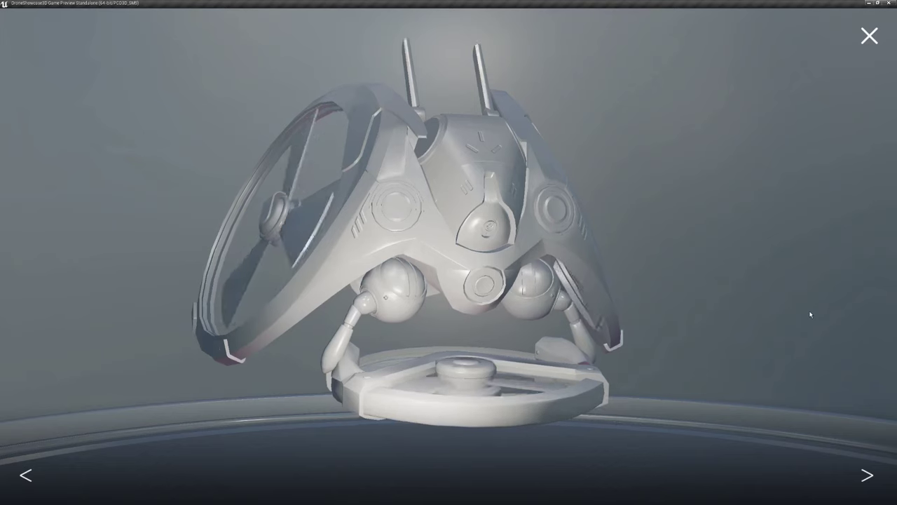
pyautogui.click(866, 477)
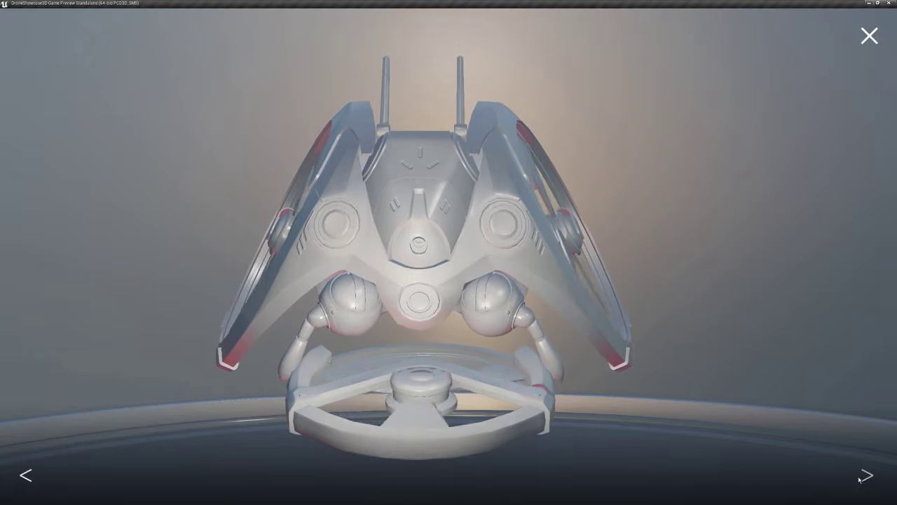
pyautogui.click(23, 476)
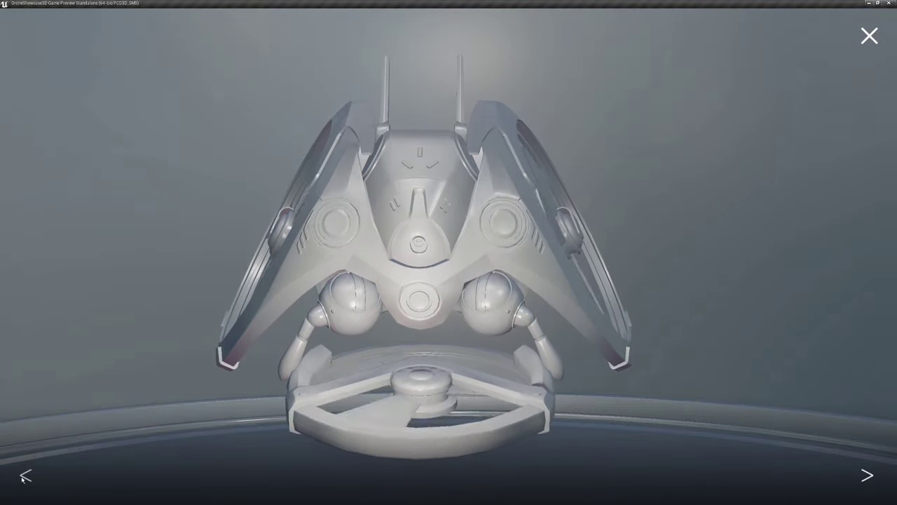
pyautogui.click(24, 476)
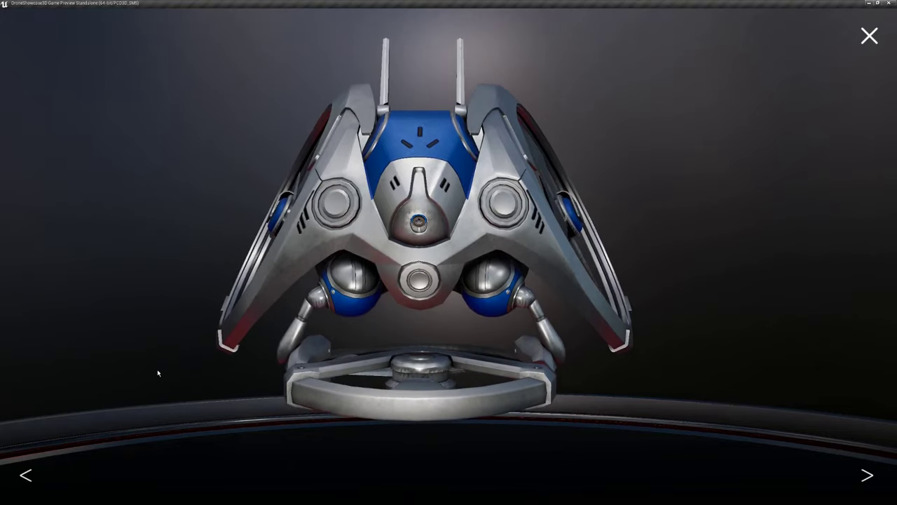
pyautogui.moveTo(227, 358); pyautogui.dragTo(730, 346)
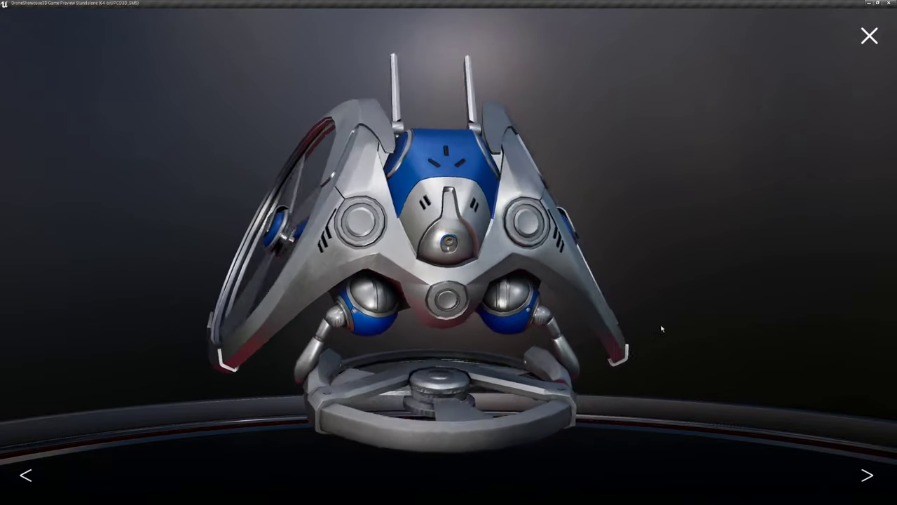
# - Switch to the warm brown preset and turn the drone to a three-quarter side view
pyautogui.click(868, 476)
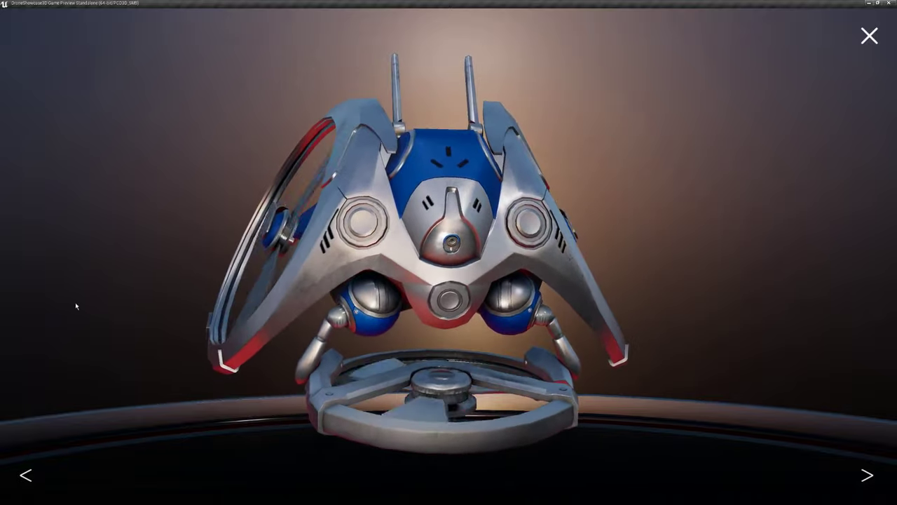
pyautogui.moveTo(709, 273); pyautogui.dragTo(327, 280)
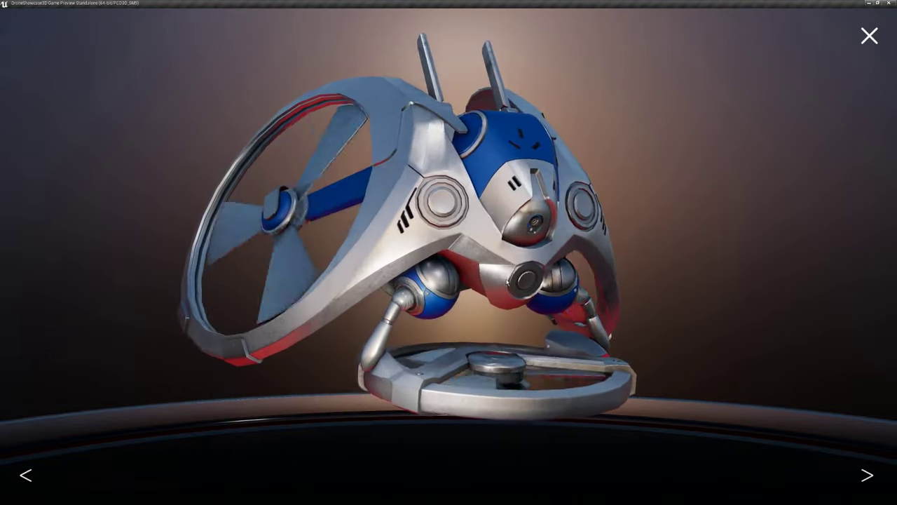